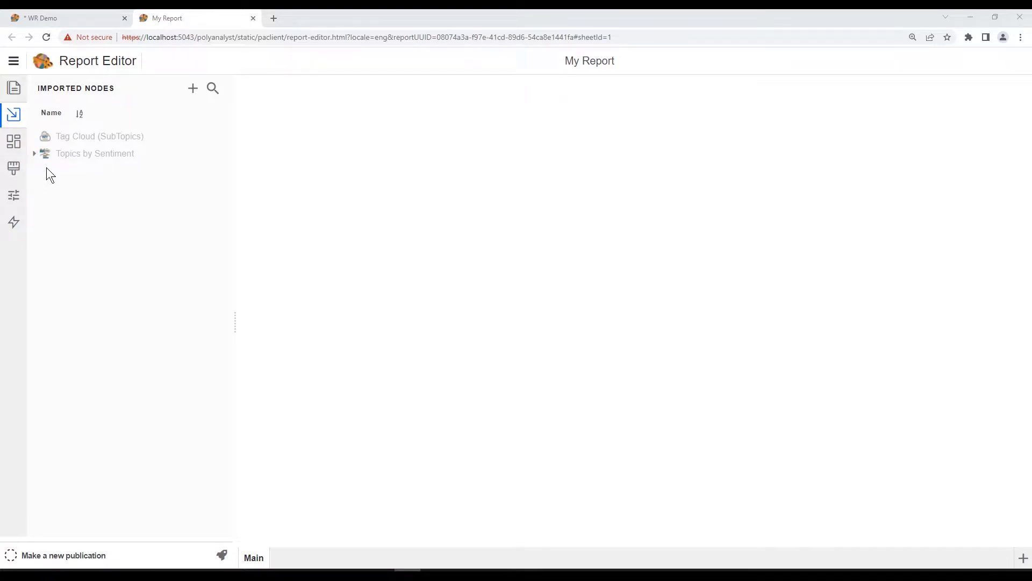
pyautogui.click(14, 63)
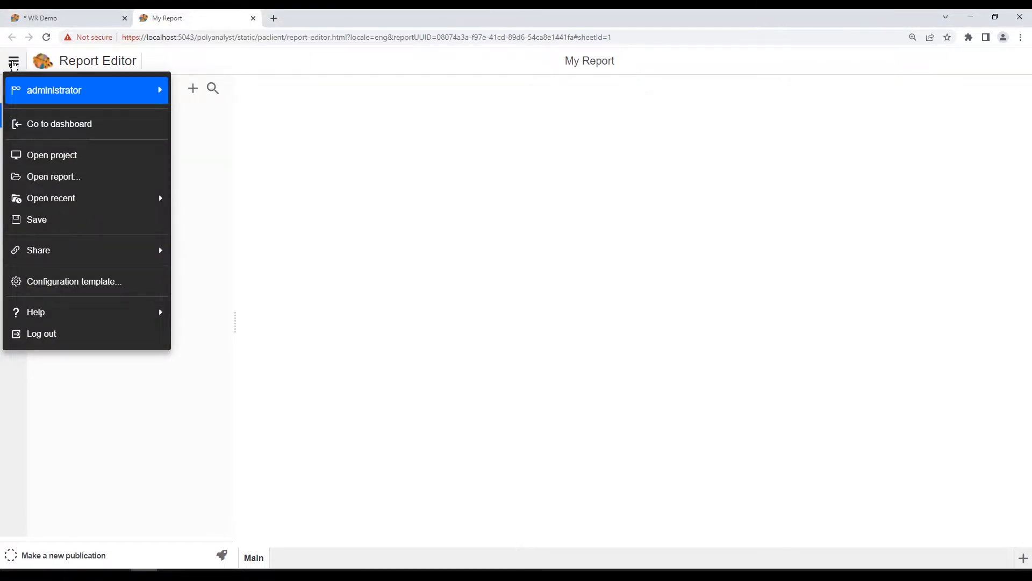
pyautogui.moveTo(69, 93)
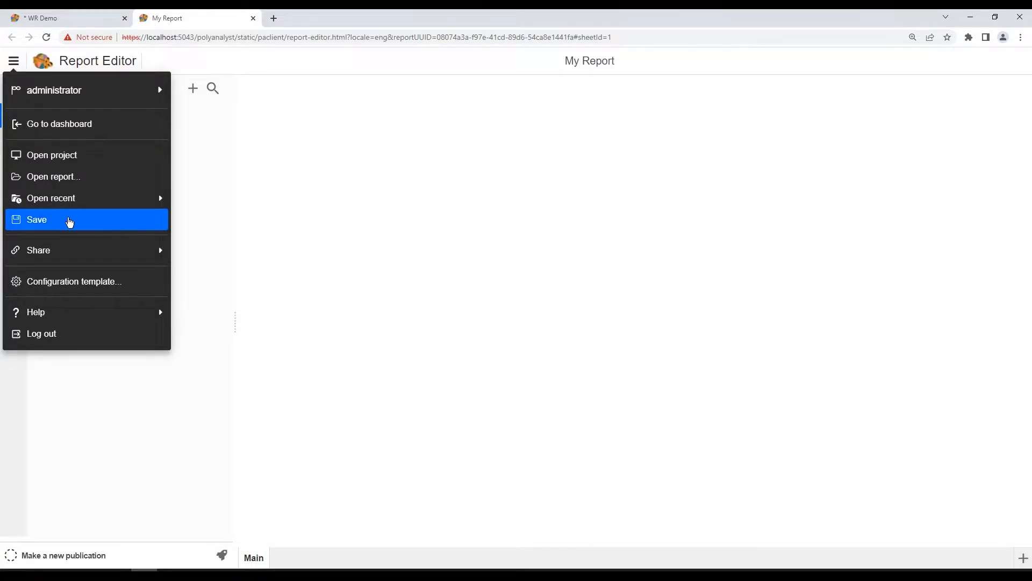
pyautogui.moveTo(69, 247)
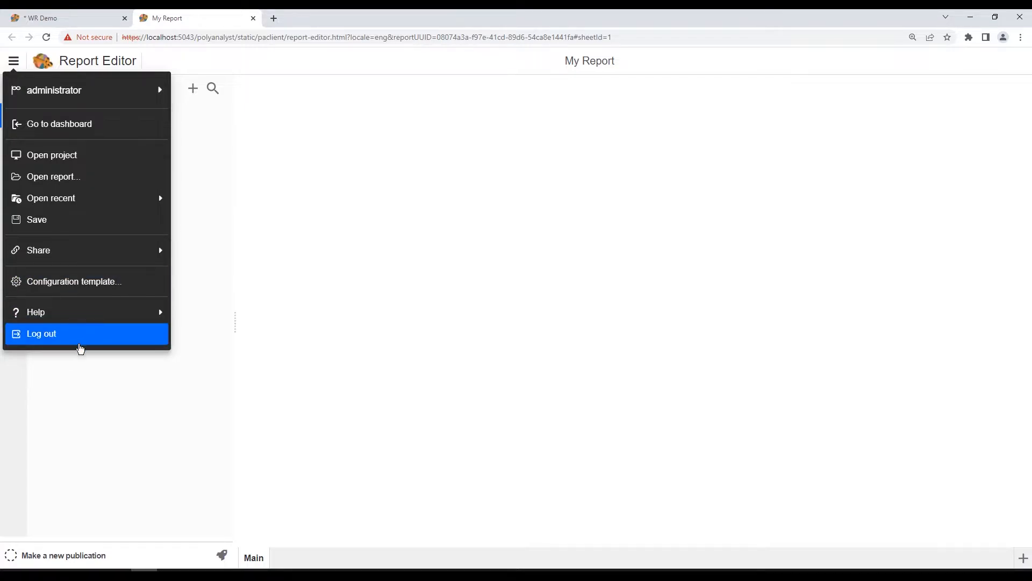
pyautogui.click(76, 381)
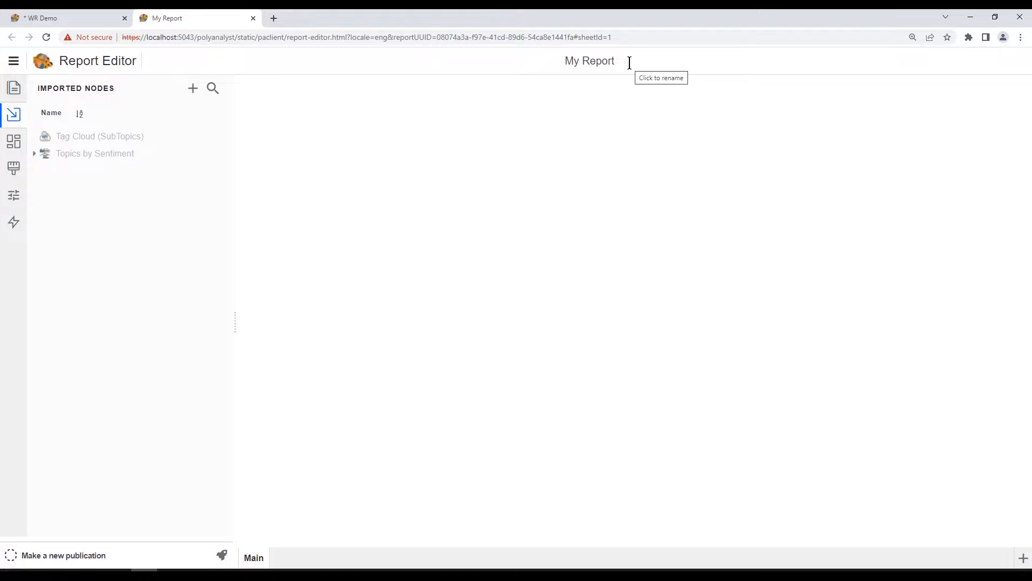
# Rename the report to "My New Report".
pyautogui.click(602, 62)
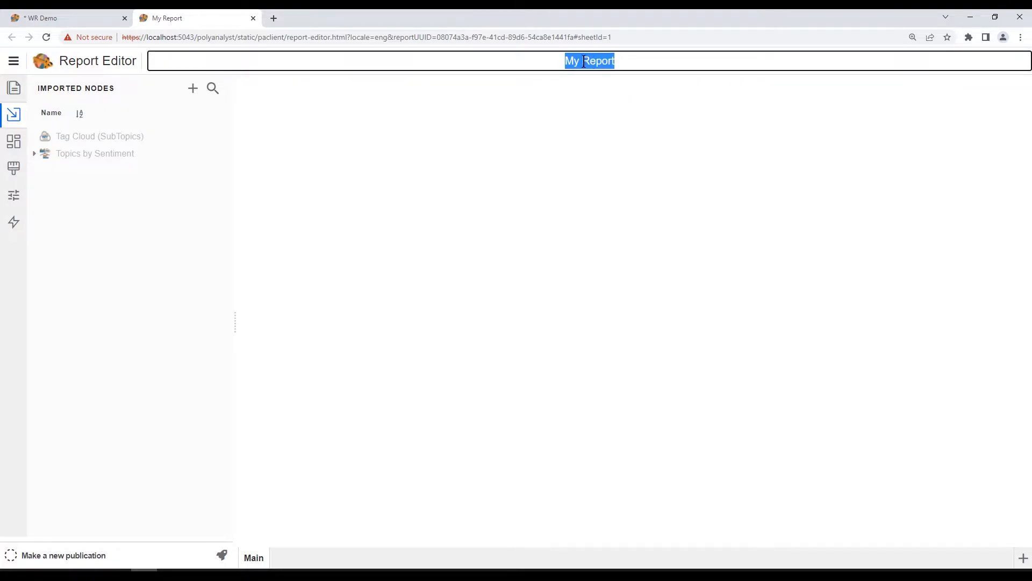
pyautogui.click(584, 62)
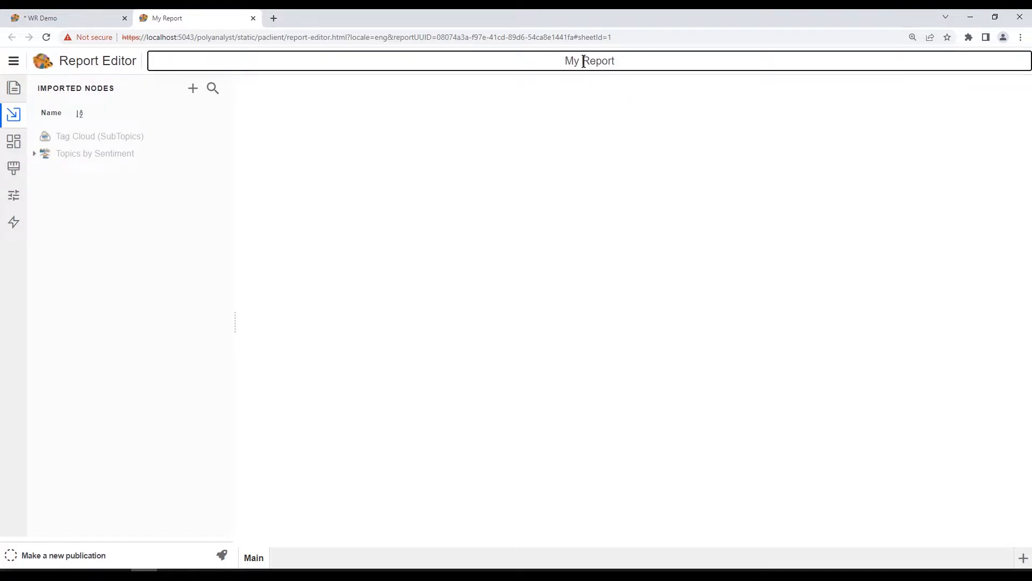
pyautogui.write('New')
pyautogui.click(583, 96)
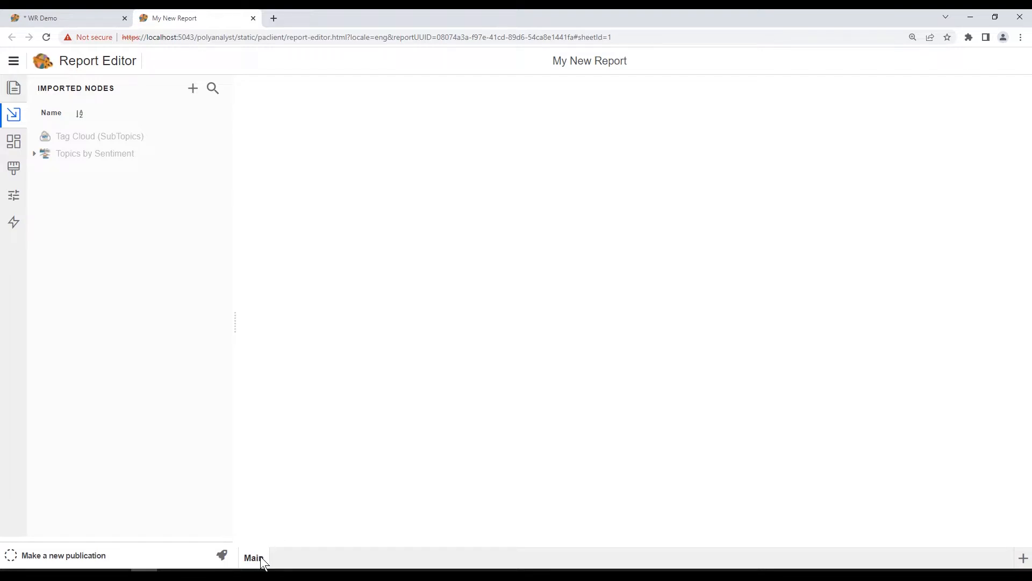
pyautogui.click(14, 88)
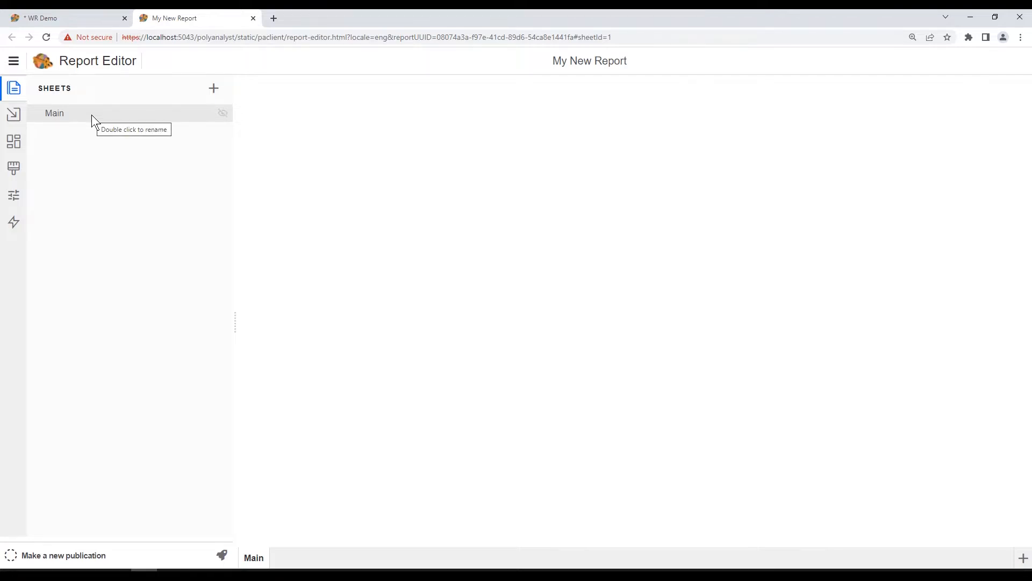
pyautogui.click(15, 115)
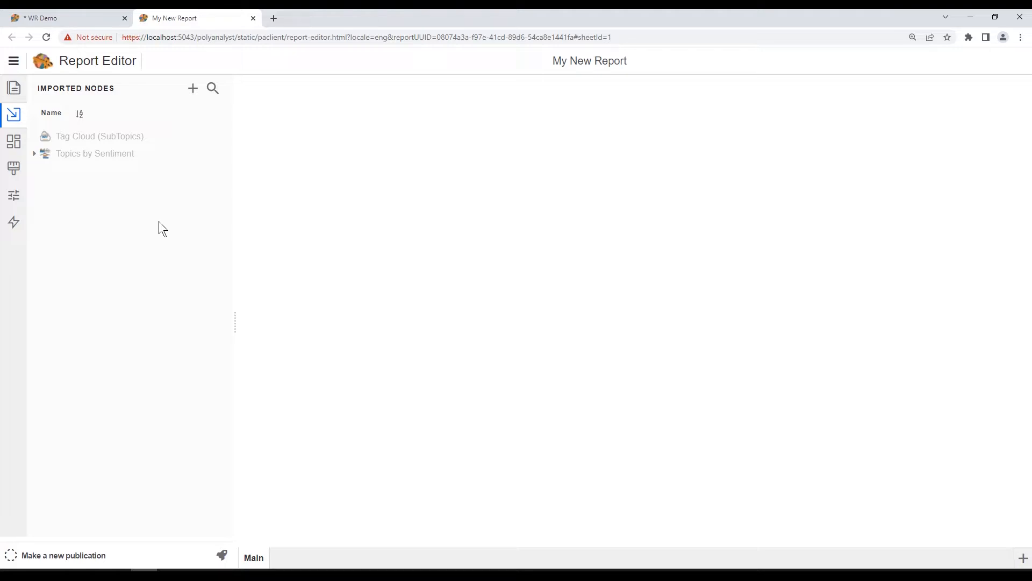
pyautogui.click(14, 62)
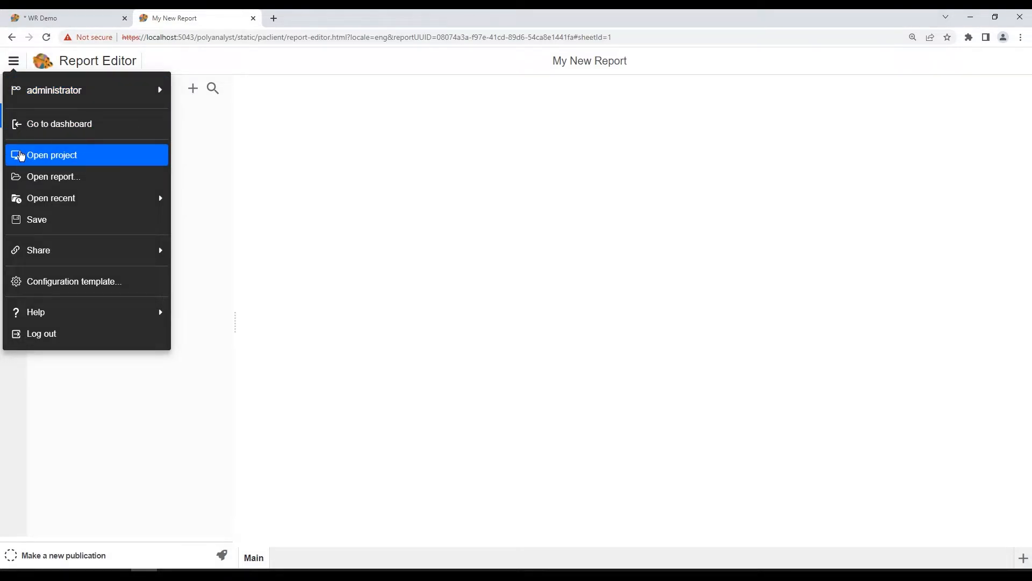
pyautogui.click(14, 63)
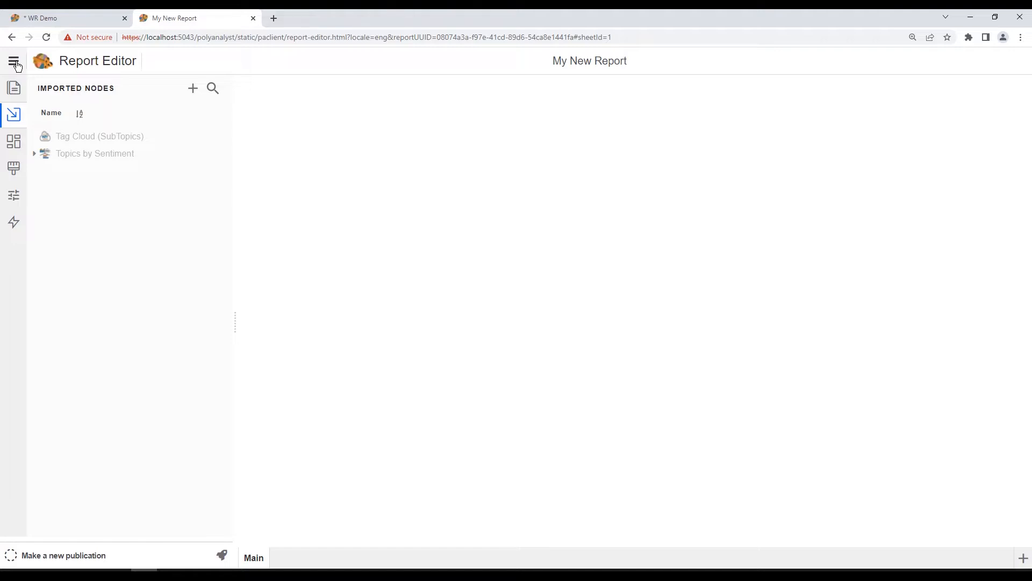
# Import the Reviews node from the PolyAnalyst project into the report.
pyautogui.click(193, 89)
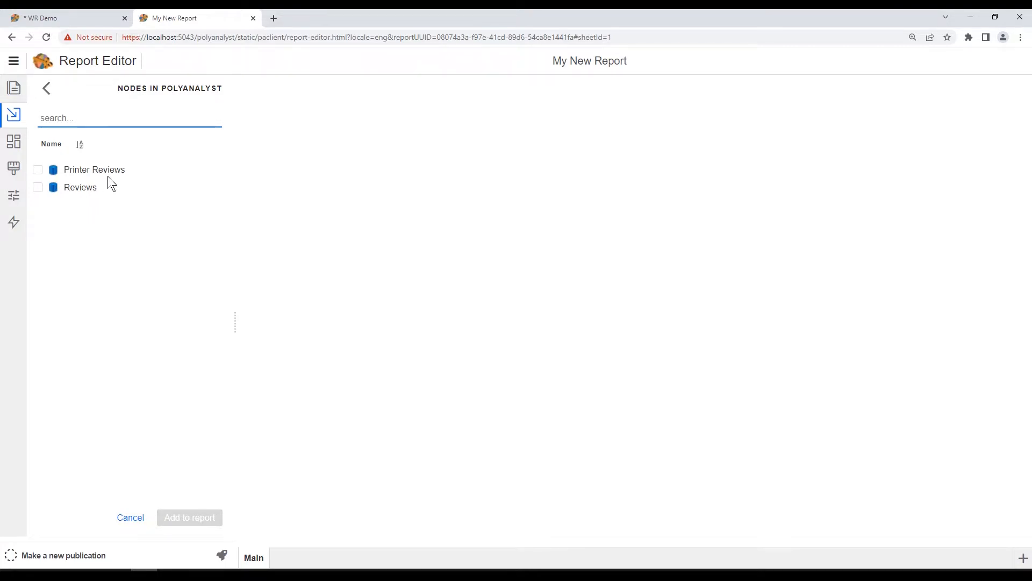
pyautogui.click(38, 187)
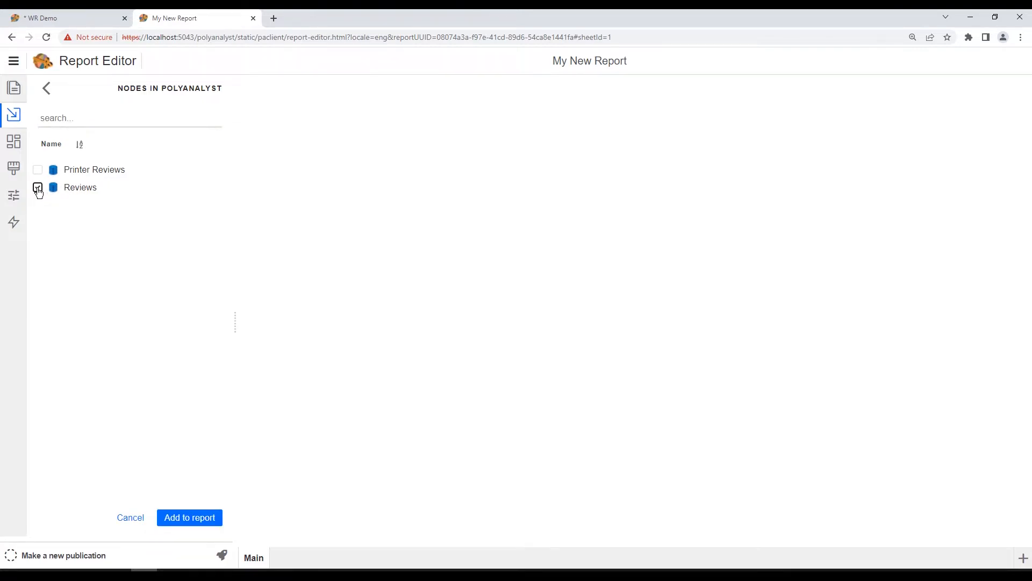
pyautogui.click(195, 519)
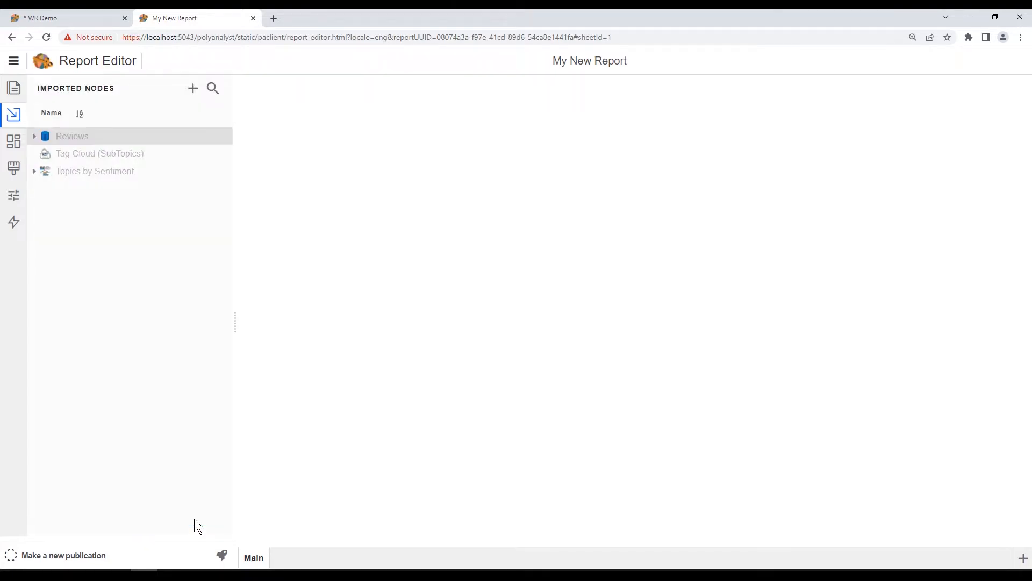
pyautogui.rightClick(84, 137)
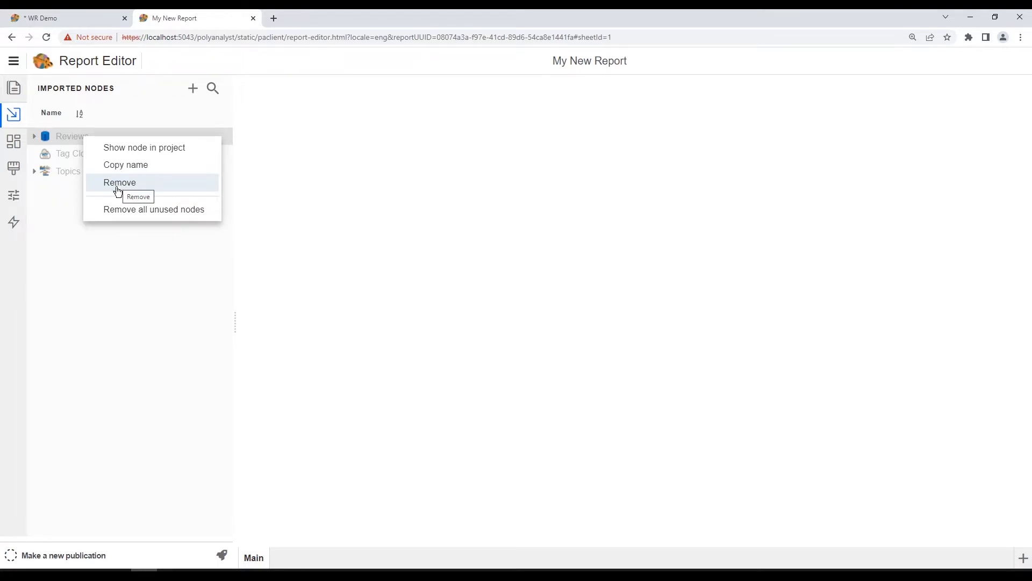
pyautogui.click(100, 245)
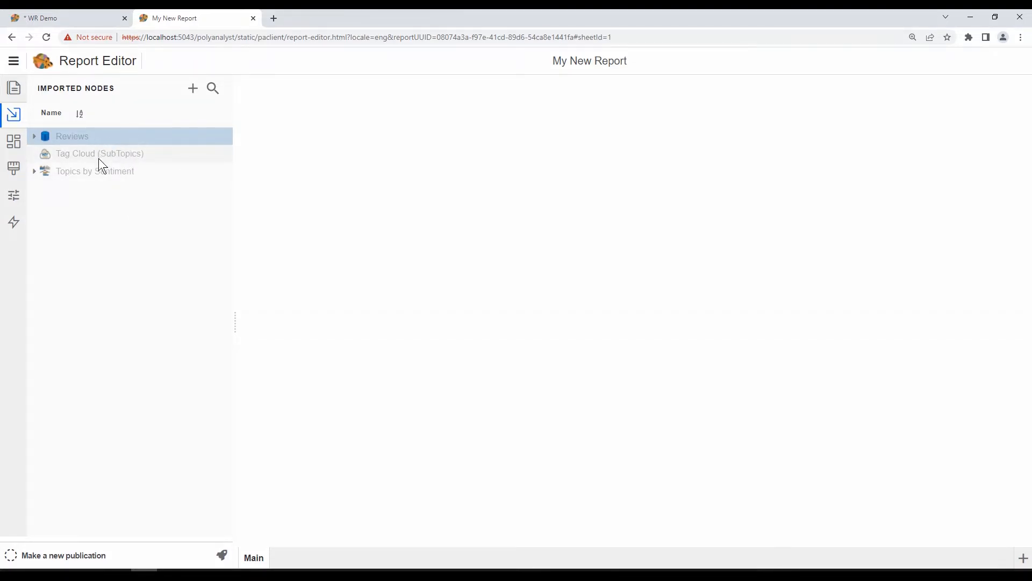
# Place the Tag Cloud (SubTopics) node on the Main sheet and add the Topics by Sentiment chart to the left of it.
pyautogui.moveTo(94, 154); pyautogui.dragTo(491, 214)
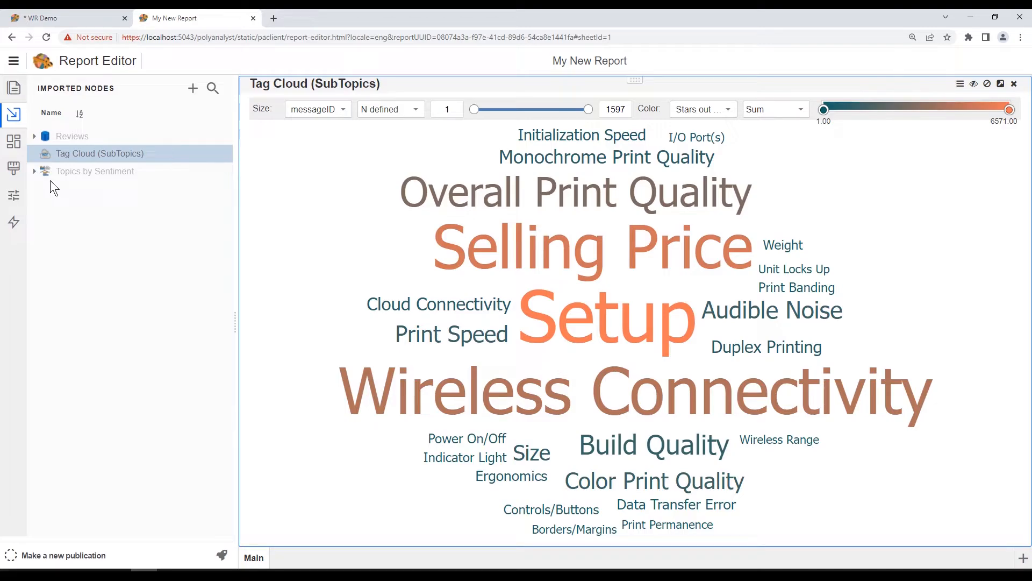
pyautogui.click(35, 172)
pyautogui.moveTo(72, 188); pyautogui.dragTo(272, 228)
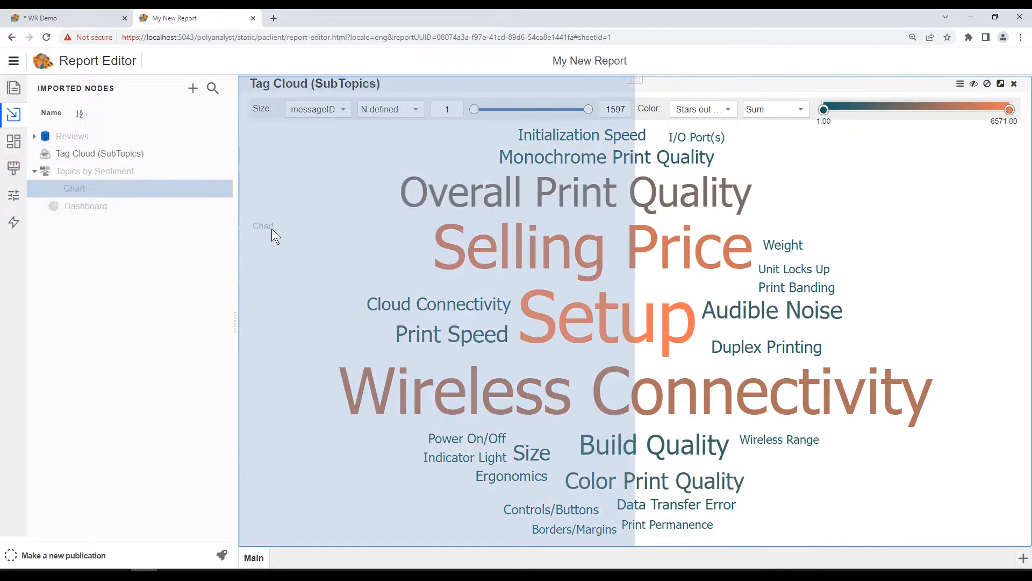
pyautogui.moveTo(334, 256); pyautogui.dragTo(334, 256)
pyautogui.moveTo(333, 256); pyautogui.dragTo(483, 307)
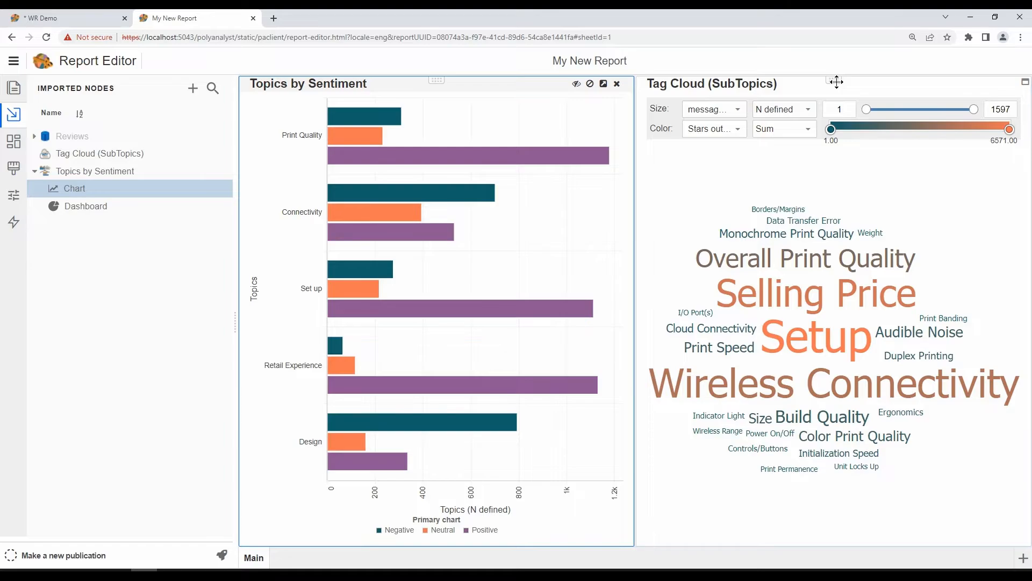
# Swap the tag cloud with the Topics by Sentiment chart, return both to their original sides, and collapse the Topics by Sentiment node.
pyautogui.moveTo(836, 81); pyautogui.dragTo(401, 374)
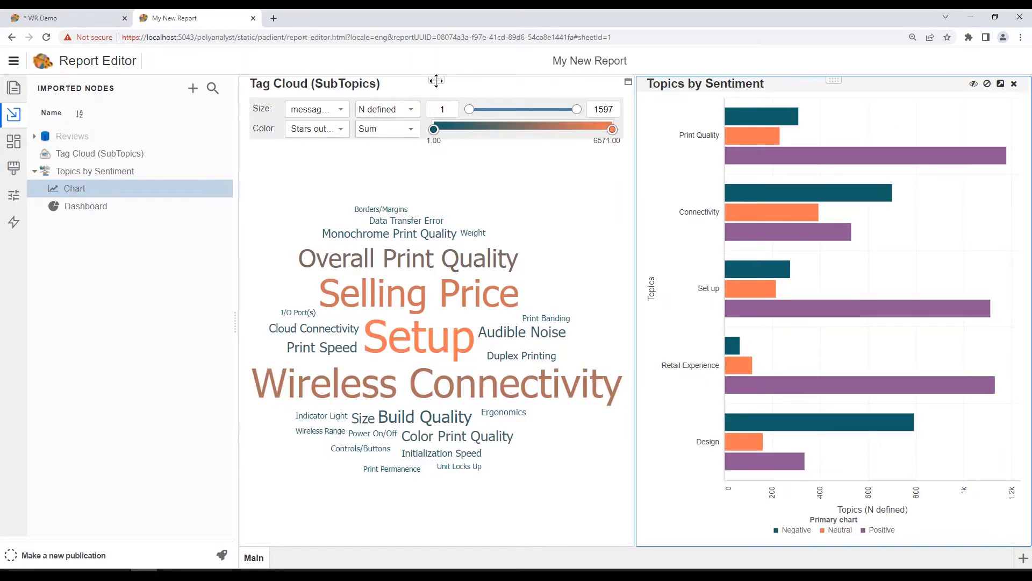
pyautogui.moveTo(436, 81); pyautogui.dragTo(907, 316)
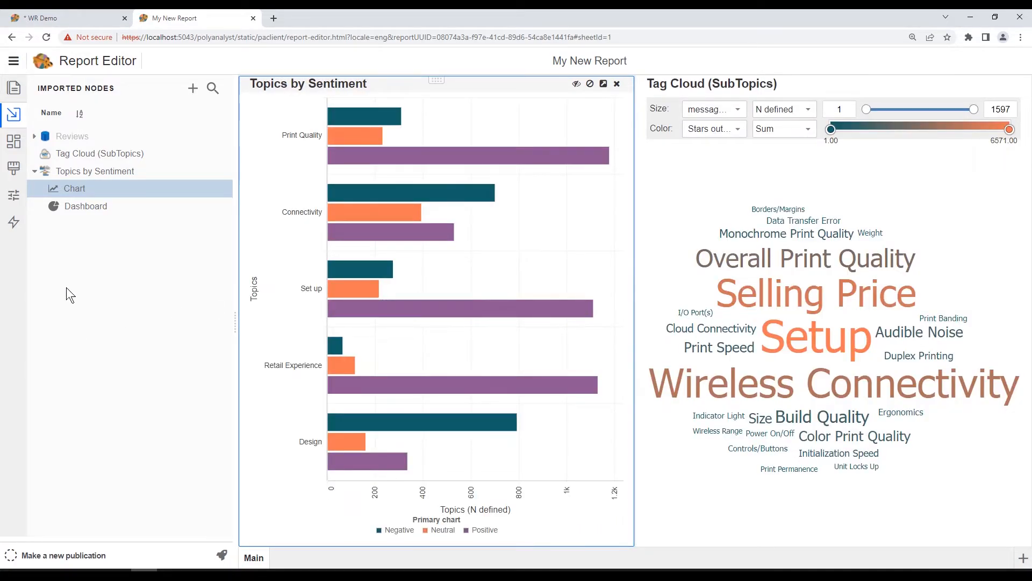
pyautogui.click(32, 172)
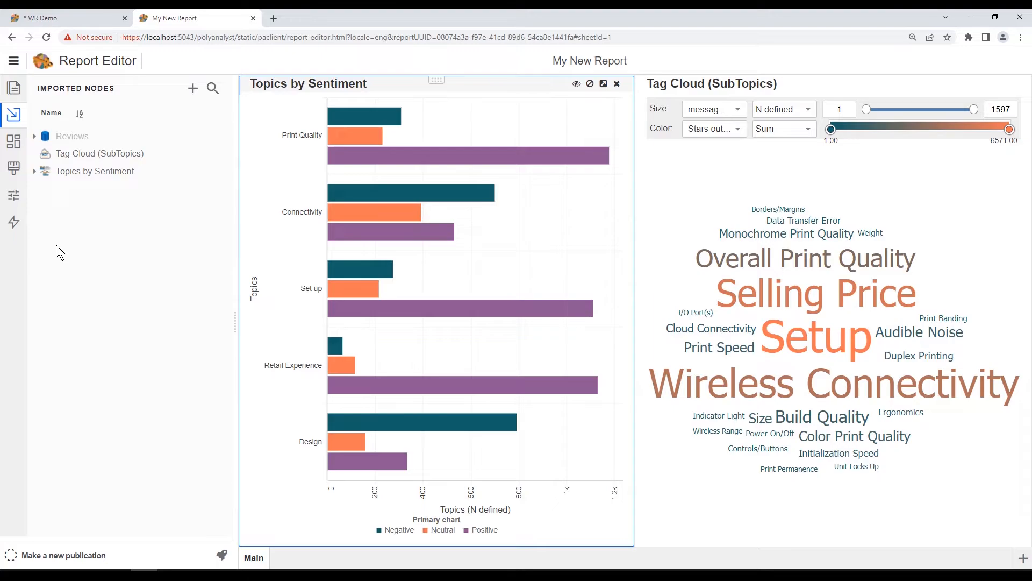
# Add a full-width Text widget above the chart and tag cloud, and reduce its height to a narrow strip.
pyautogui.click(16, 146)
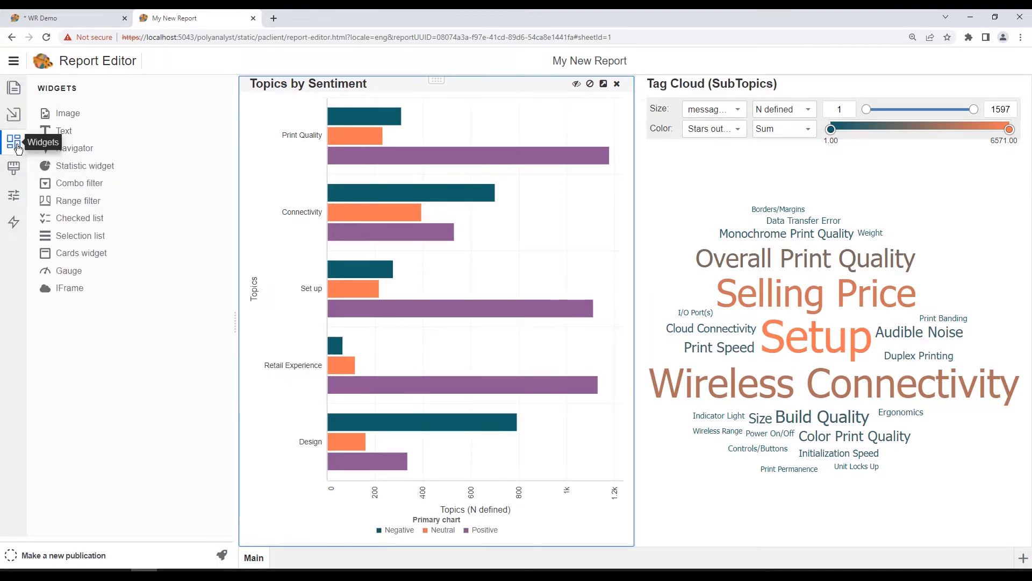
pyautogui.moveTo(61, 139); pyautogui.dragTo(615, 92)
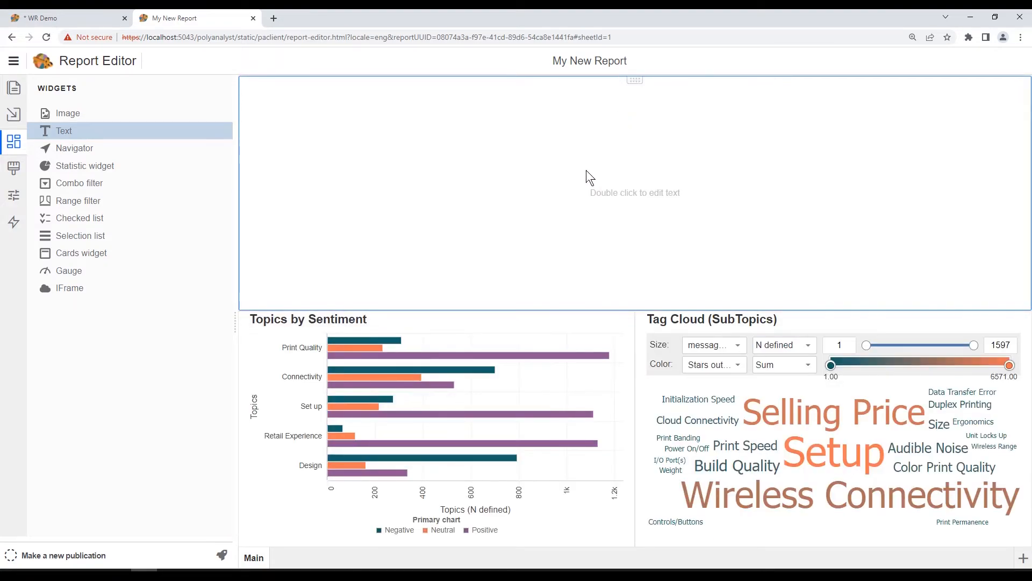
pyautogui.moveTo(642, 309); pyautogui.dragTo(644, 143)
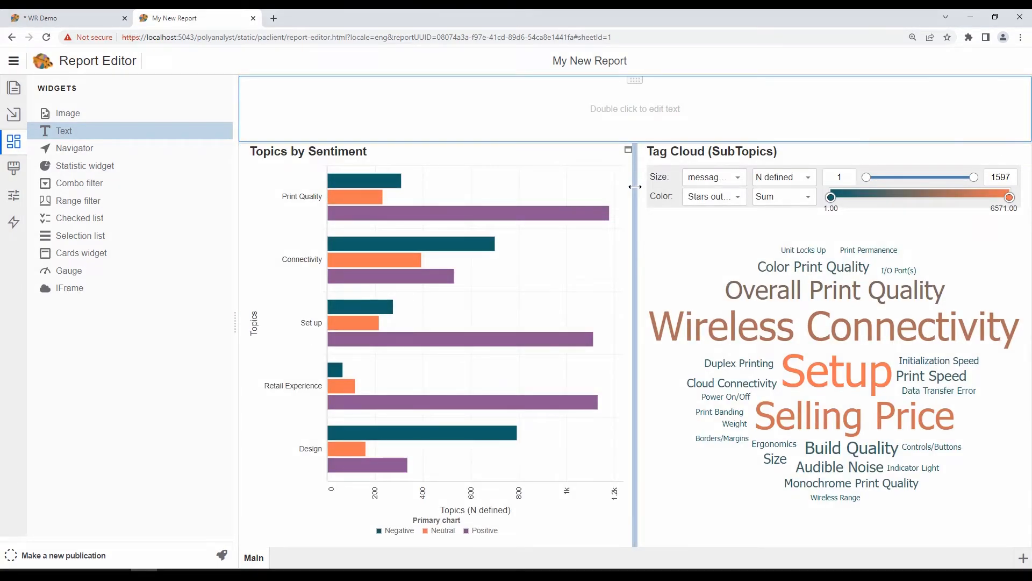
pyautogui.moveTo(635, 187)
pyautogui.mouseDown()
pyautogui.moveTo(682, 185)
pyautogui.moveTo(638, 178)
pyautogui.mouseUp()
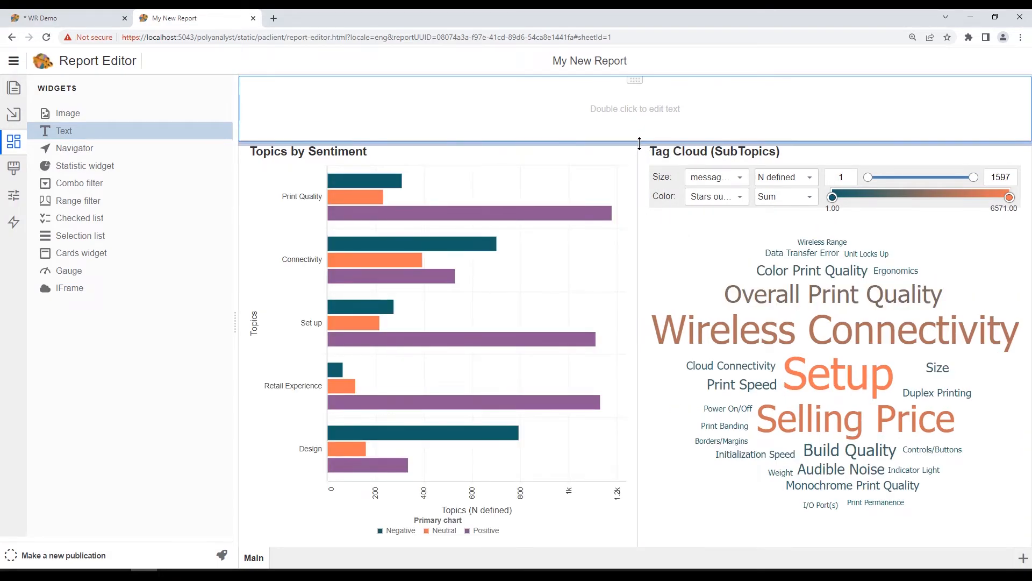
pyautogui.moveTo(639, 142); pyautogui.dragTo(637, 168)
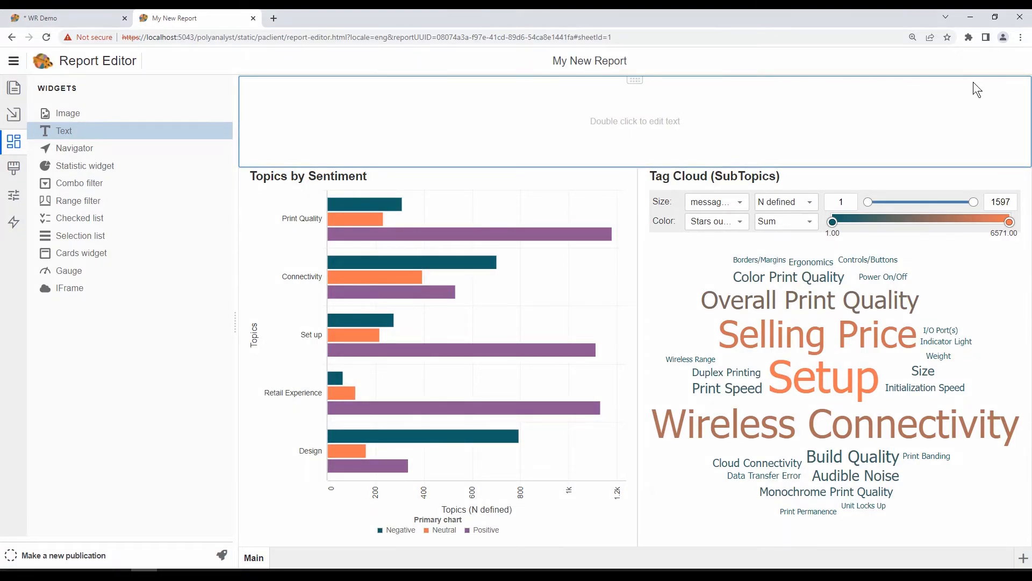
# Delete the empty Text widget above the chart and tag cloud.
pyautogui.moveTo(602, 176)
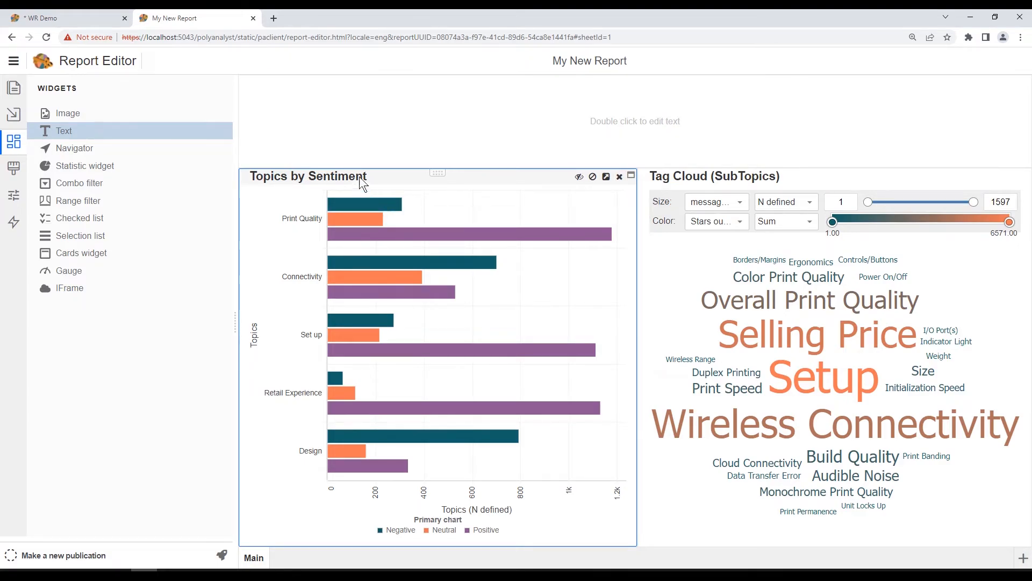
pyautogui.rightClick(825, 88)
pyautogui.moveTo(874, 119)
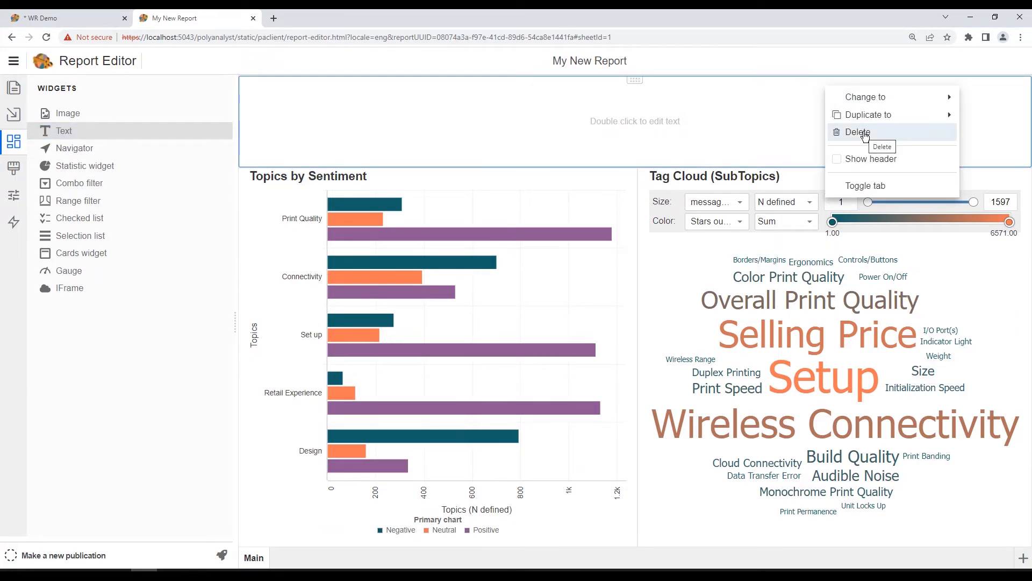
pyautogui.click(864, 134)
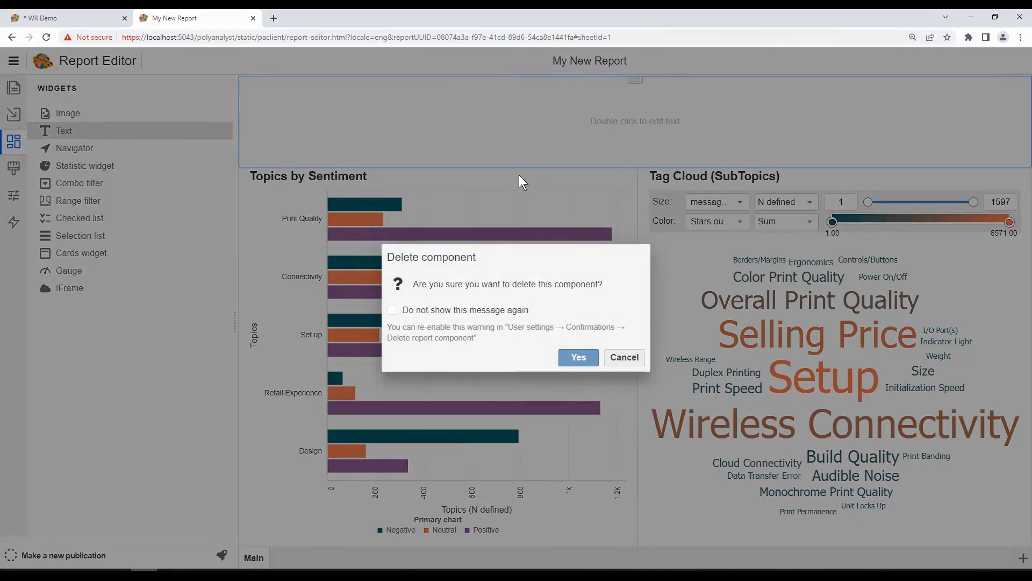
pyautogui.click(578, 357)
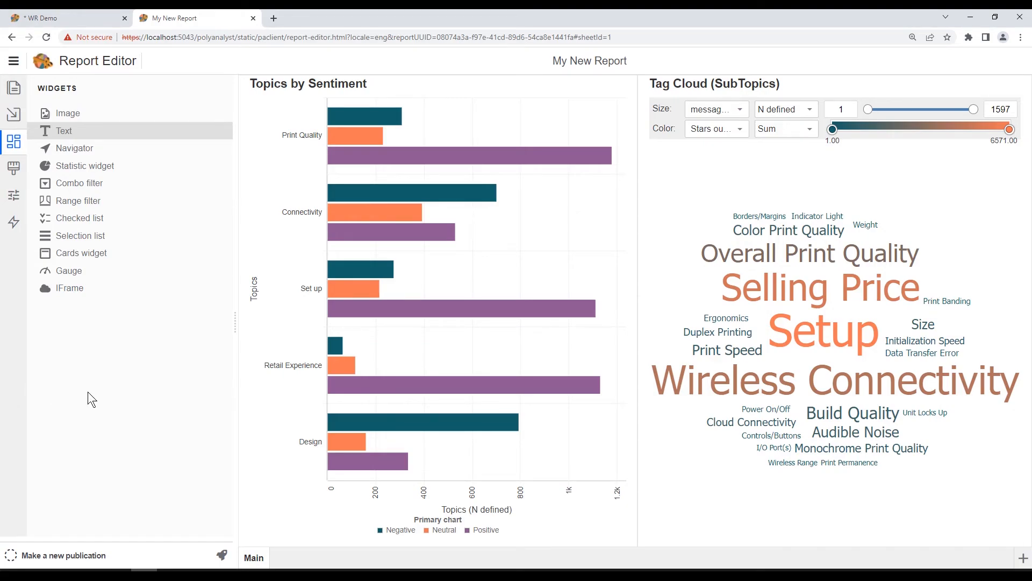
# Publish the report and open the new My New Report publication to compare it with the editor version.
pyautogui.click(222, 556)
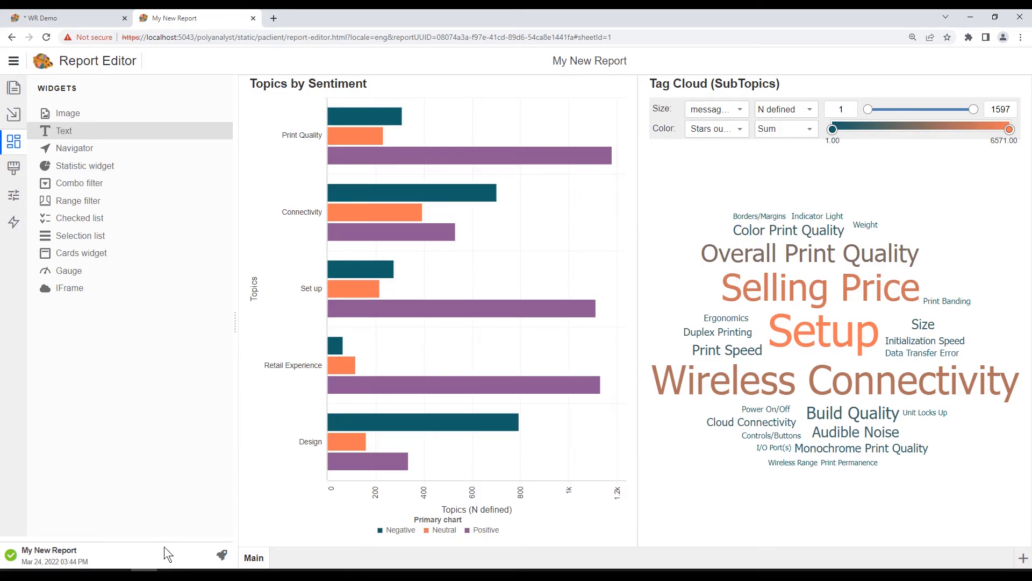
pyautogui.click(56, 550)
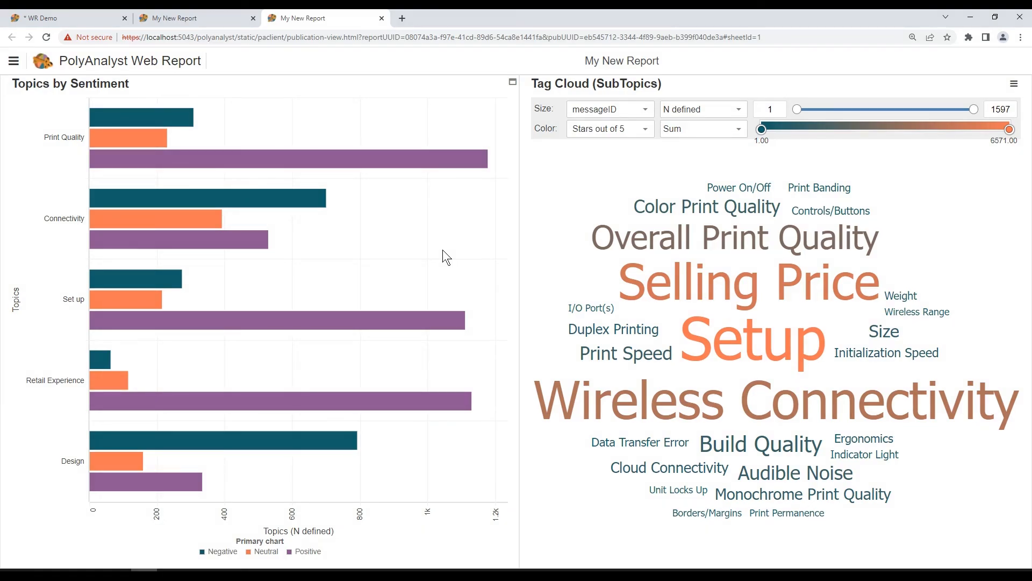
pyautogui.click(217, 21)
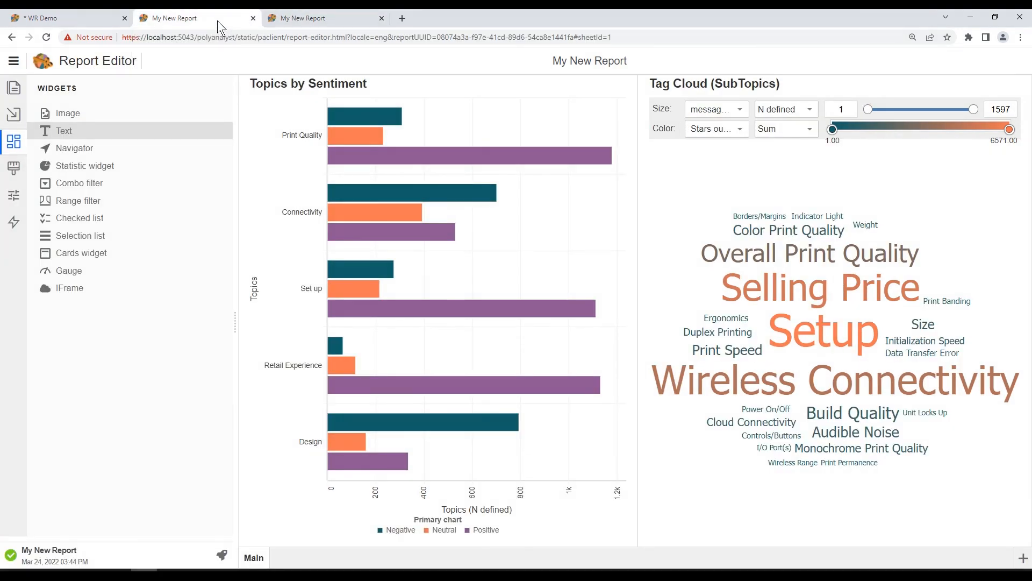
pyautogui.click(327, 20)
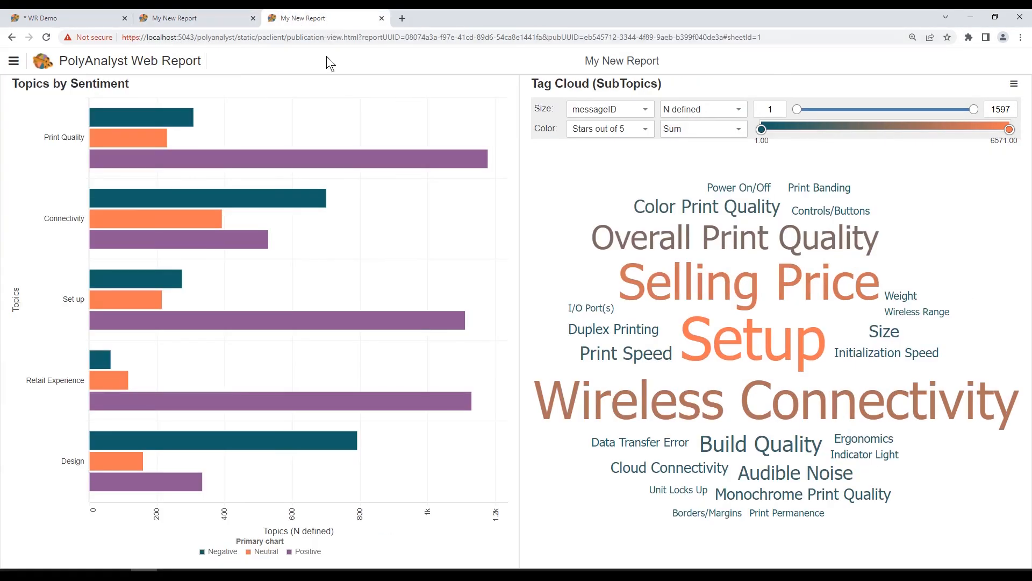
# Reopen the report for editing from its published view and close the older duplicate editor tab.
pyautogui.click(14, 64)
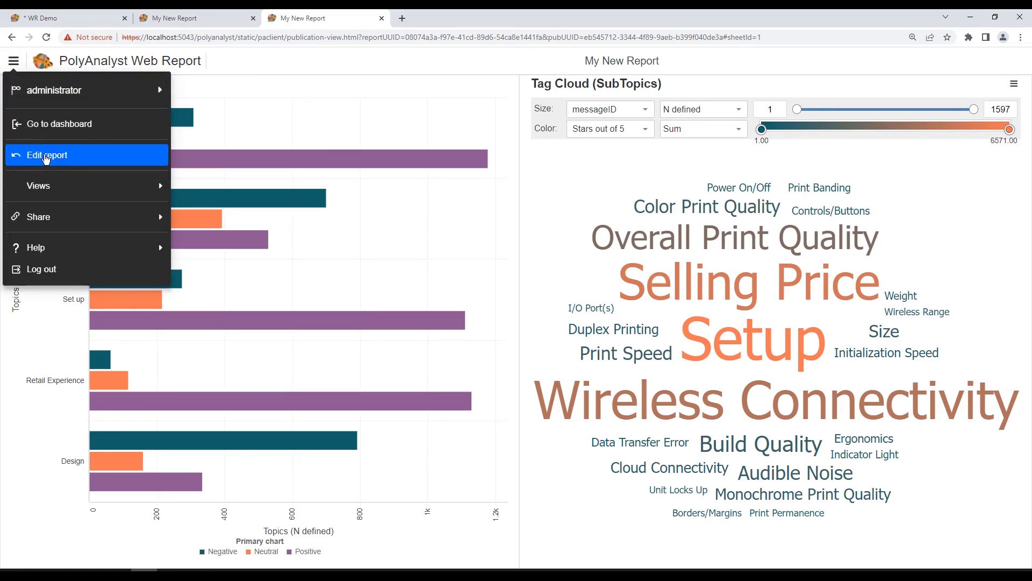
pyautogui.click(46, 155)
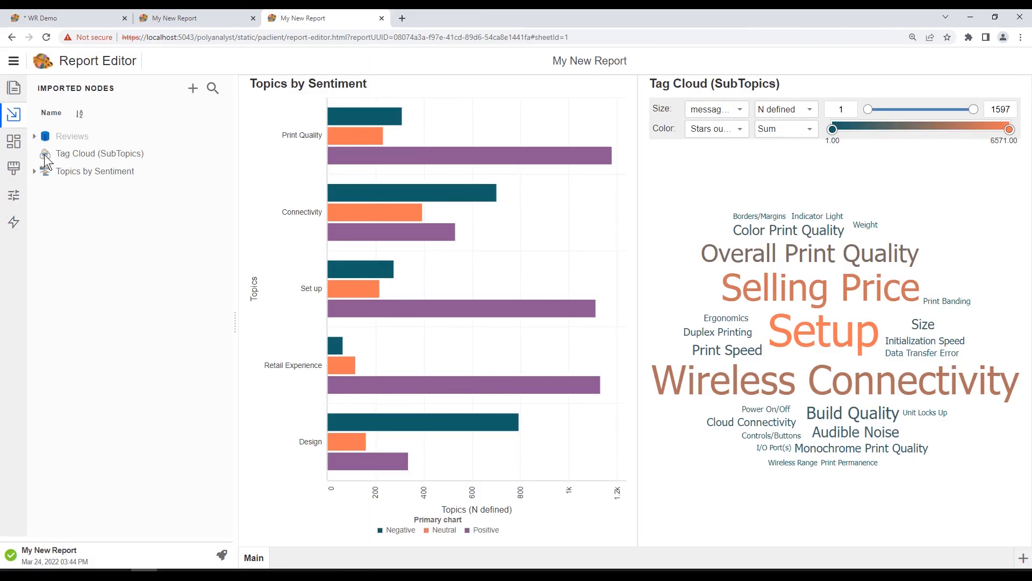
pyautogui.click(253, 18)
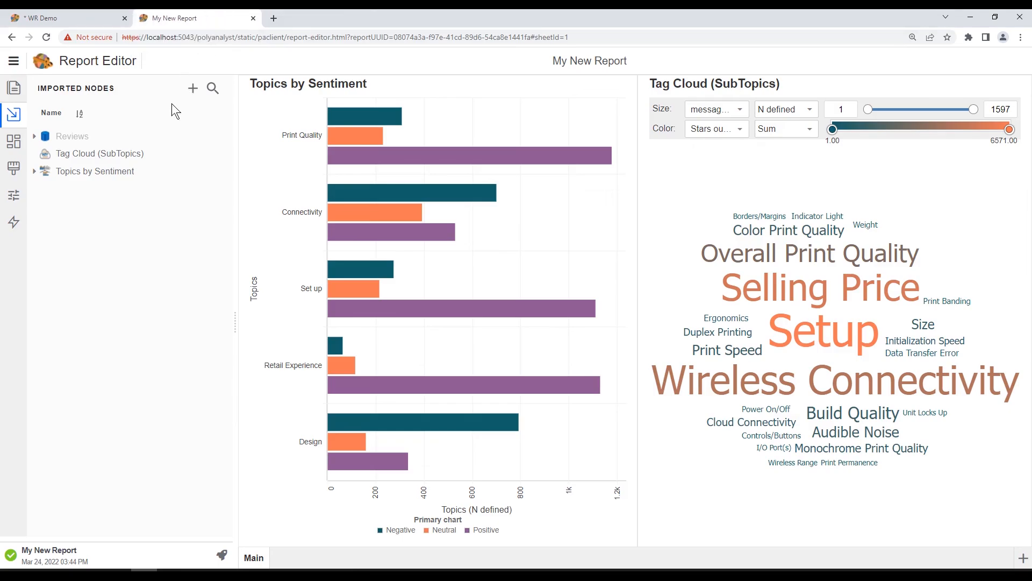